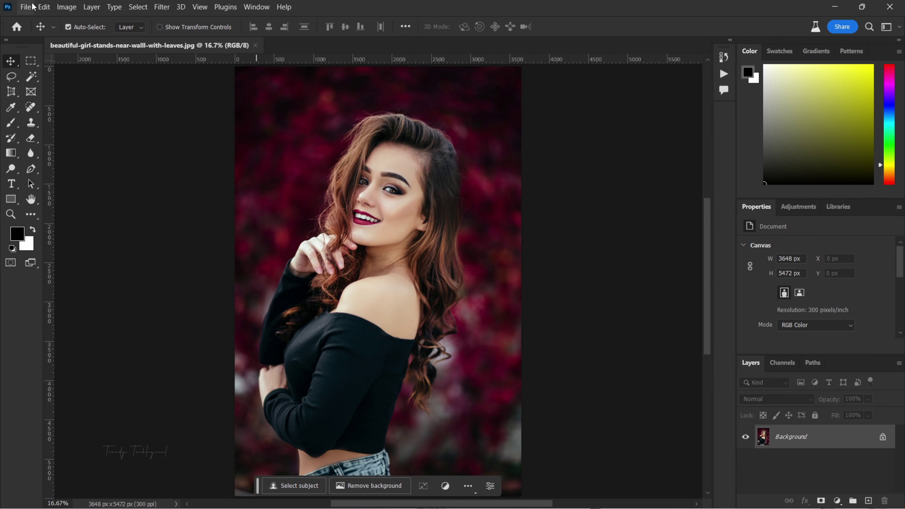
# Run the plugin folder's Installer script via File > Scripts > Browse and dismiss the completion alert
pyautogui.click(25, 7)
pyautogui.moveTo(39, 302)
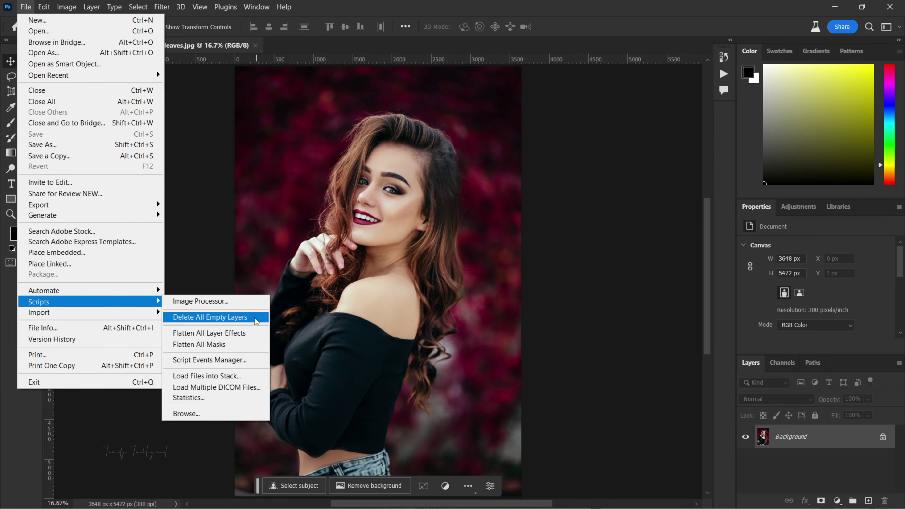
pyautogui.click(217, 414)
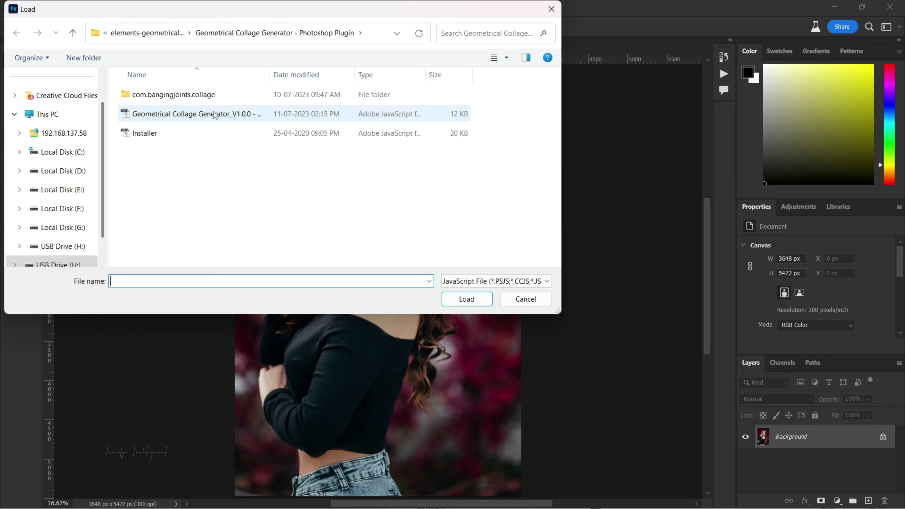
pyautogui.click(250, 118)
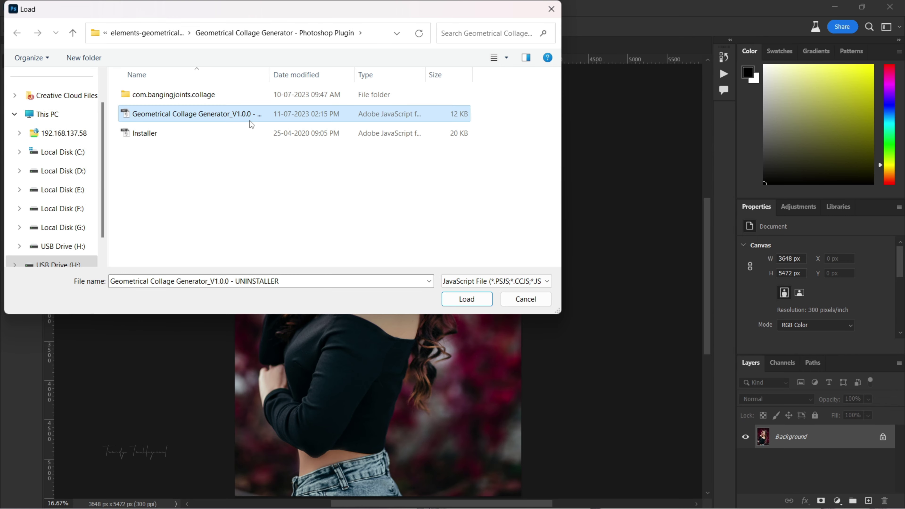
pyautogui.click(161, 135)
pyautogui.doubleClick(140, 133)
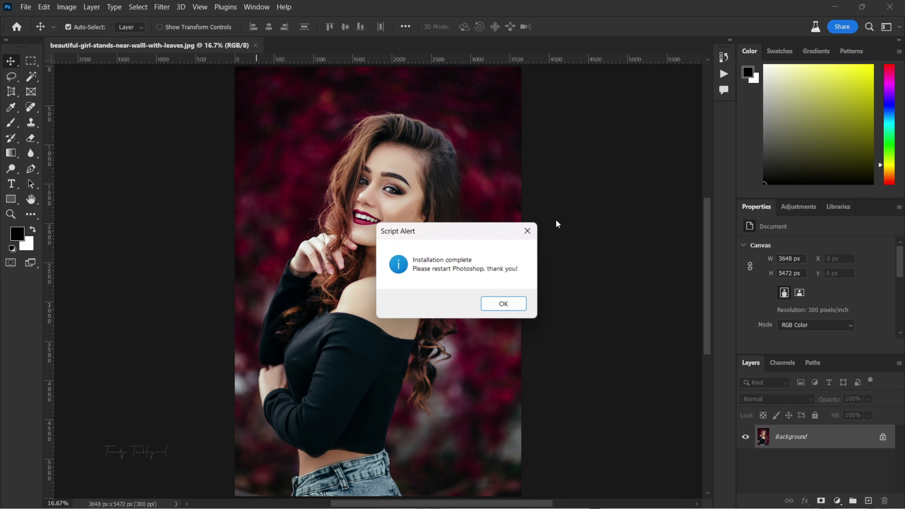
pyautogui.click(498, 305)
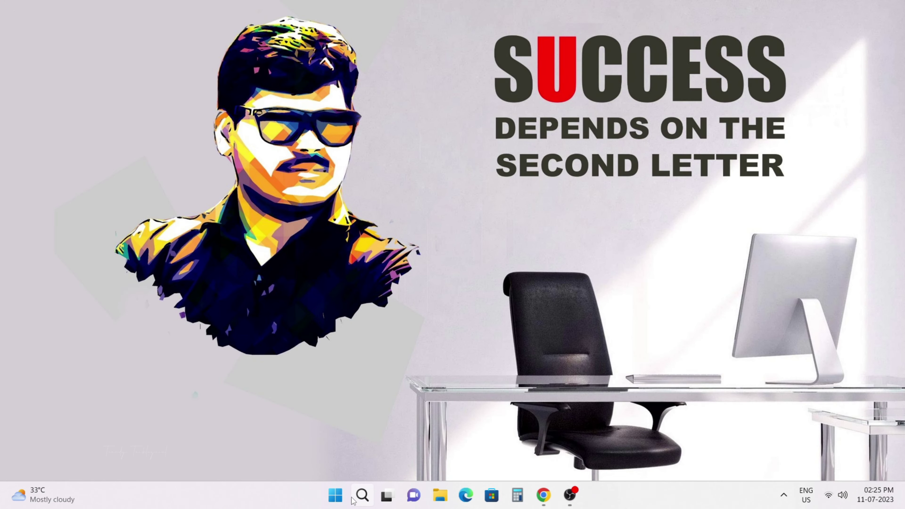
# Search Windows for 'photoshop' and launch Adobe Photoshop 2023
pyautogui.click(360, 496)
pyautogui.write('ph')
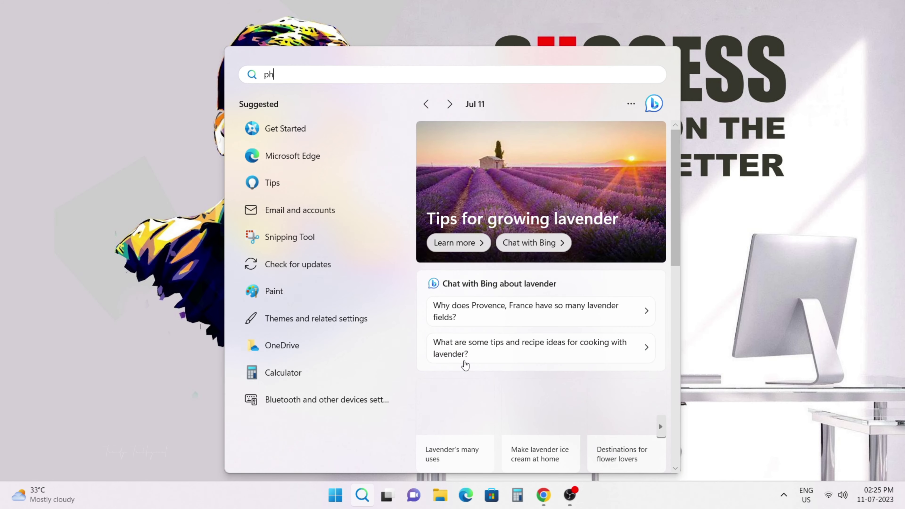
pyautogui.write('otoshop')
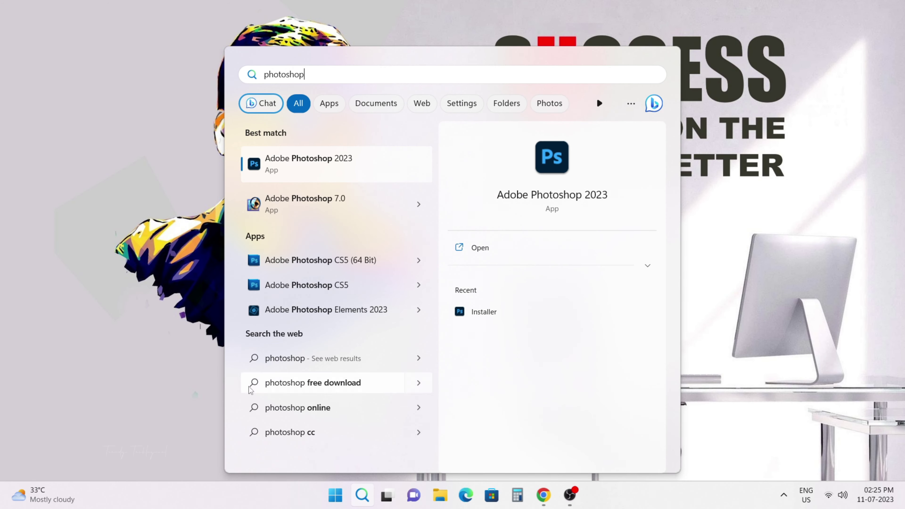
pyautogui.click(331, 173)
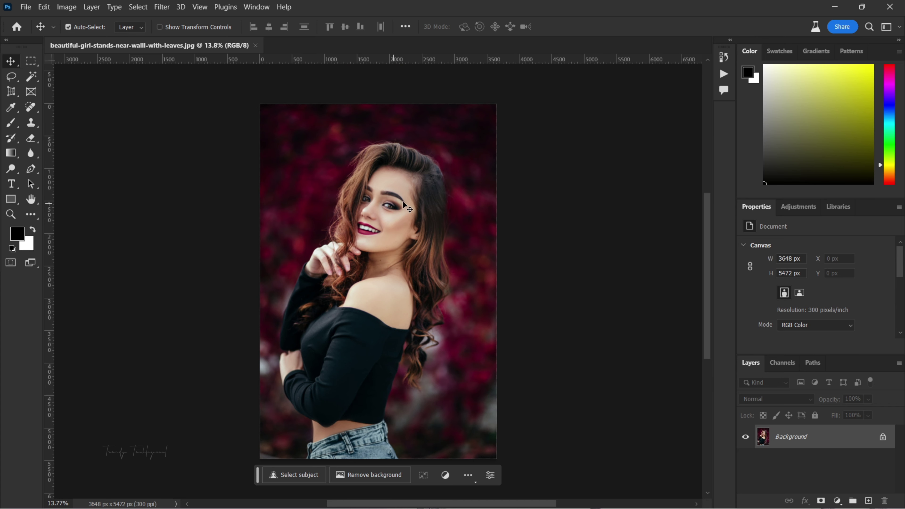
# Create Layer 1 above the Background and rename it to AREA
pyautogui.press('ctrl')
pyautogui.scroll(1, 408, 200)
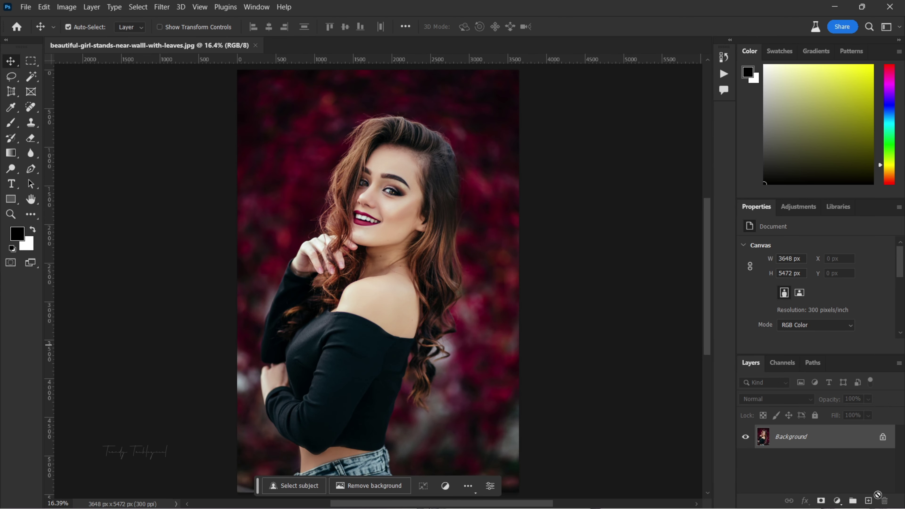
pyautogui.click(870, 501)
pyautogui.doubleClick(788, 437)
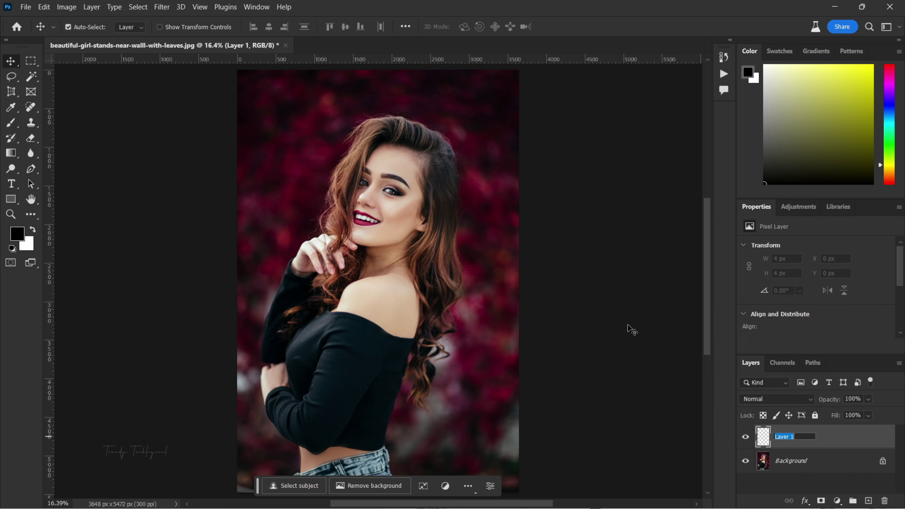
pyautogui.write('AREA')
pyautogui.press('Return')
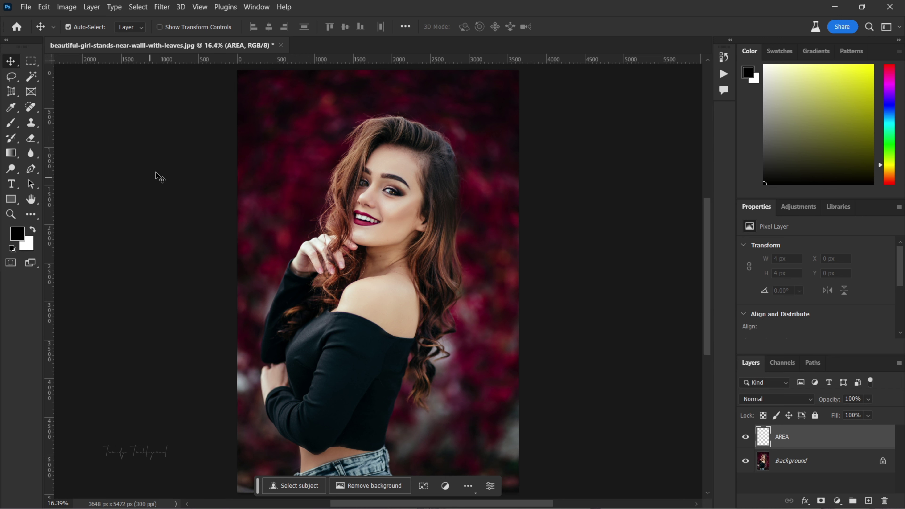
# Select the woman on the Background layer with Select Subject using cloud processing
pyautogui.press('w')
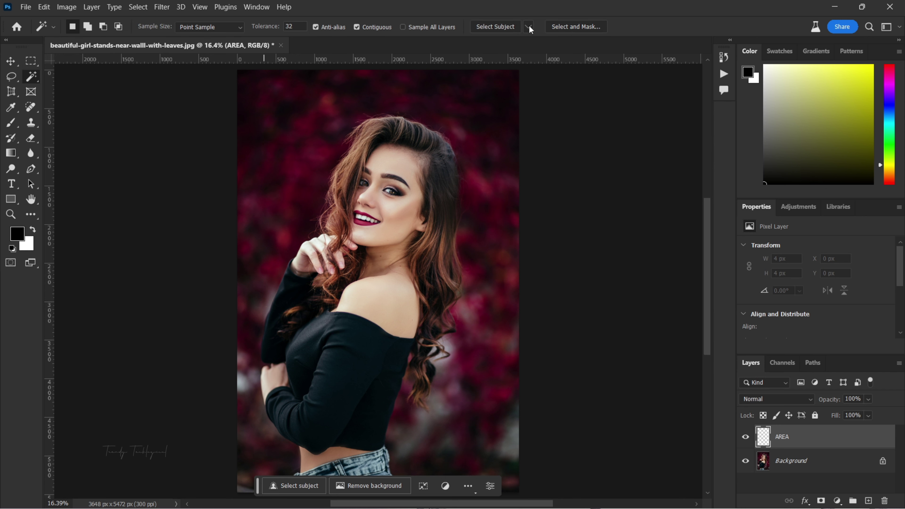
pyautogui.click(529, 26)
pyautogui.click(545, 52)
pyautogui.click(798, 460)
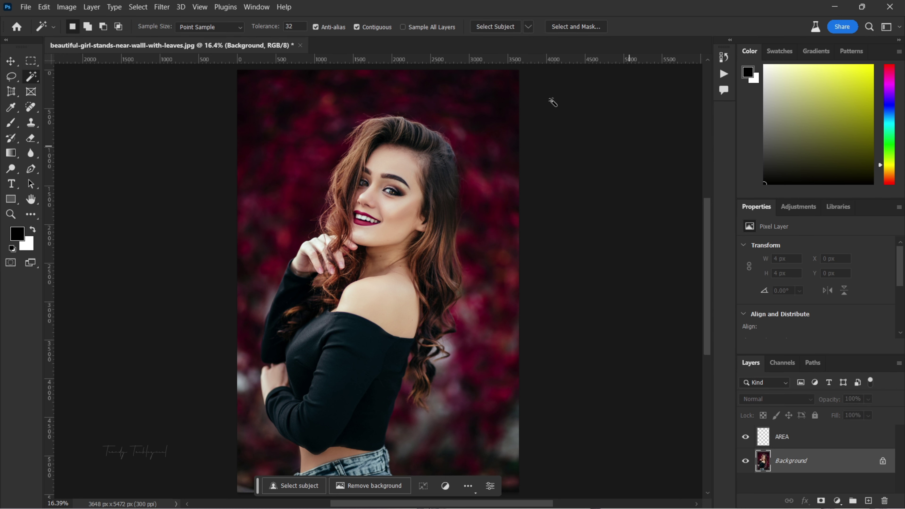
pyautogui.click(529, 26)
pyautogui.click(534, 49)
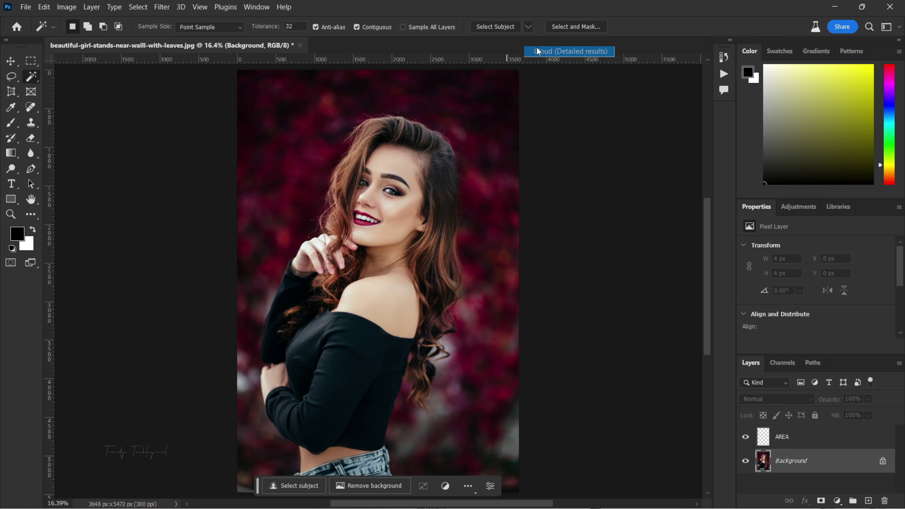
pyautogui.click(497, 27)
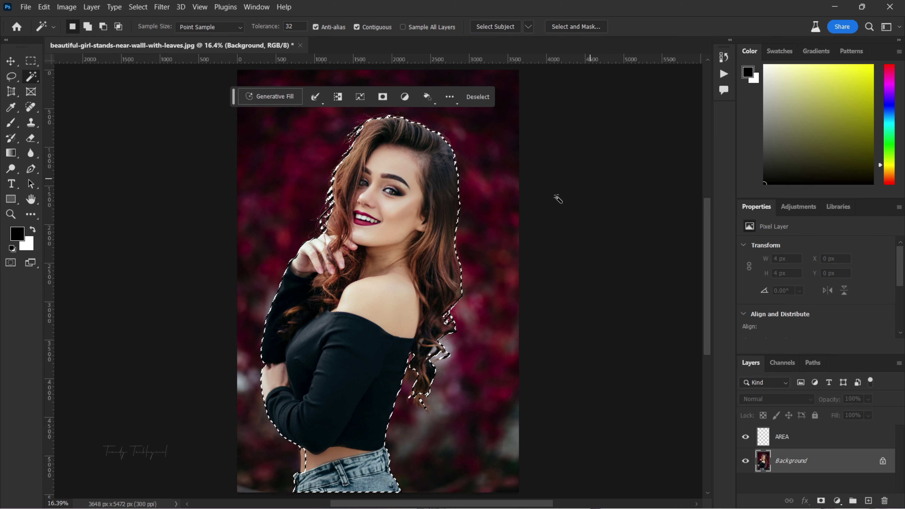
# Fill the selection on the AREA layer with foreground colour ff0000, then deselect
pyautogui.click(782, 437)
pyautogui.press('i')
pyautogui.click(16, 234)
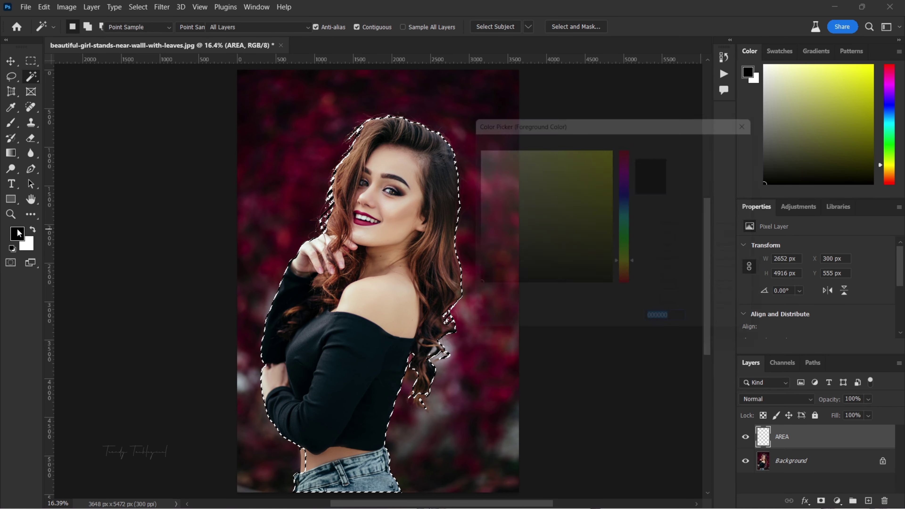
pyautogui.write('ff0000')
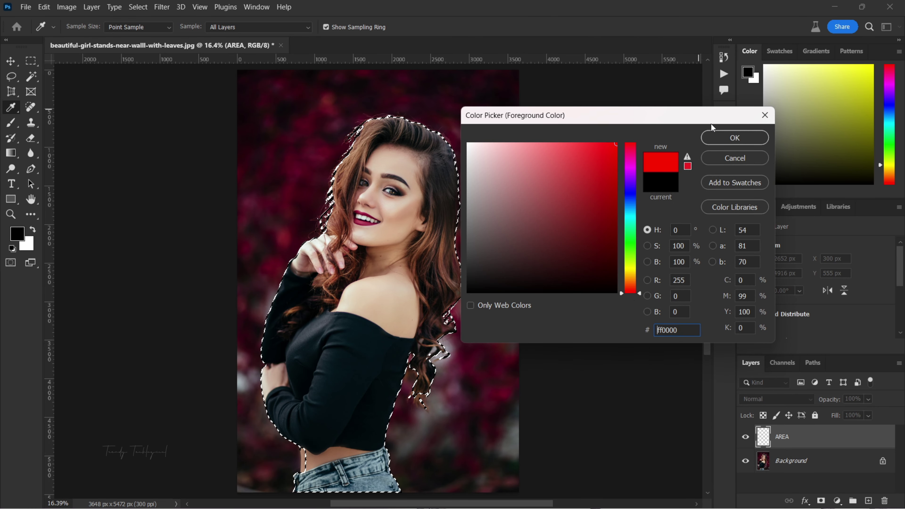
pyautogui.click(720, 137)
pyautogui.hotkey('alt', 'BackSpace')
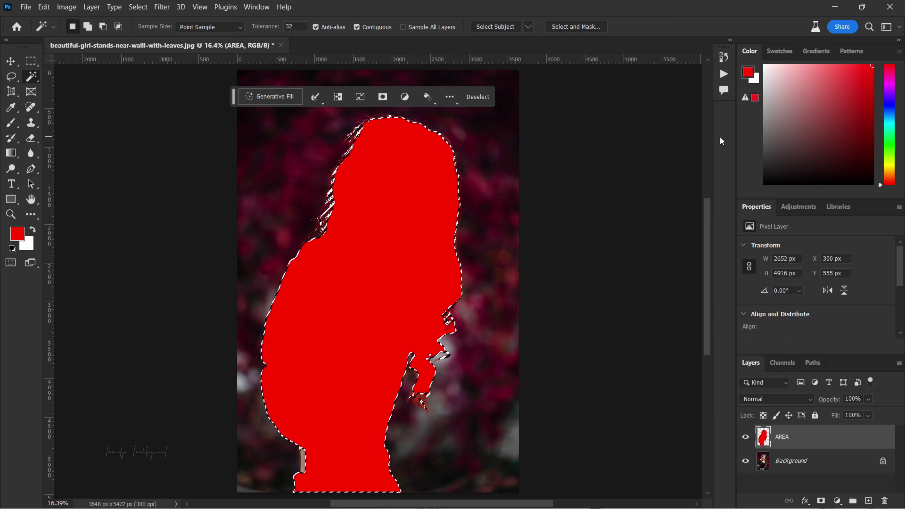
pyautogui.hotkey('ctrl', 'd')
pyautogui.press('v')
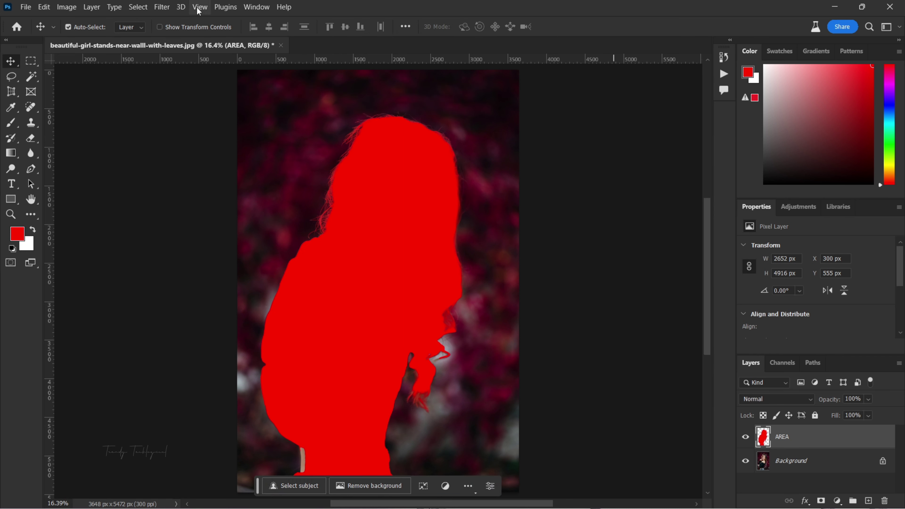
# Run Play Action in the Geometrical Collage Generator panel from Window > Extensions (legacy)
pyautogui.click(257, 7)
pyautogui.moveTo(314, 54)
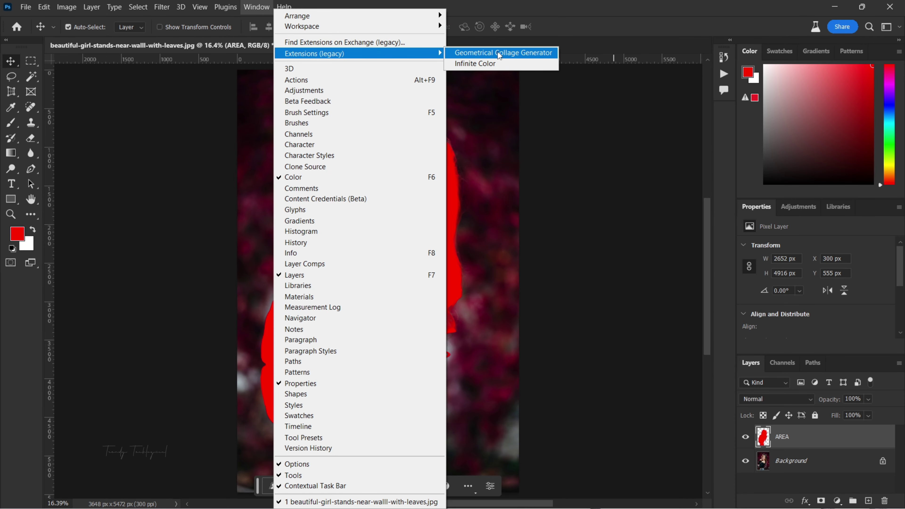
pyautogui.click(499, 53)
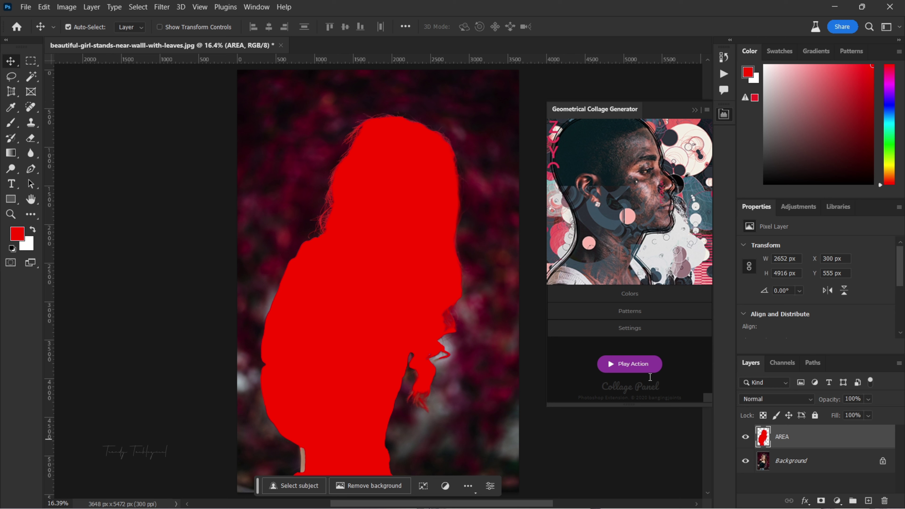
pyautogui.click(634, 364)
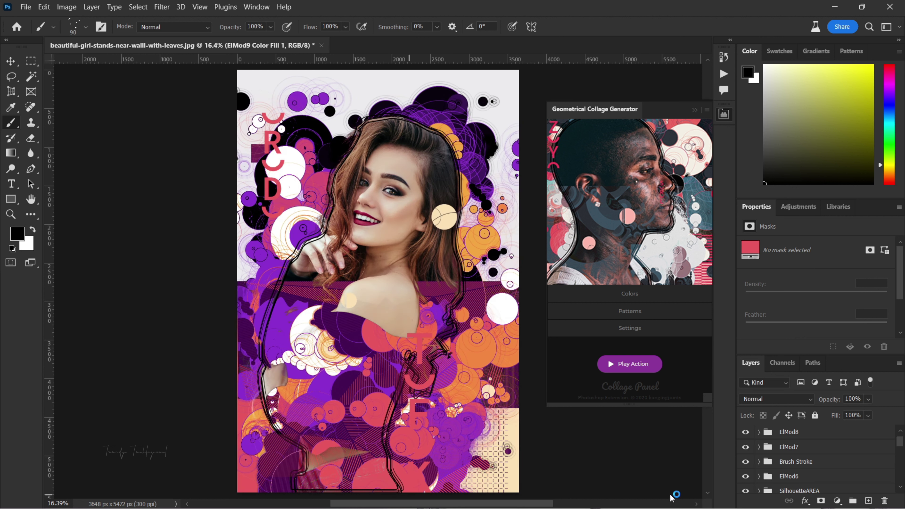
# Enlarge the Properties and Layers panels, select the ElMod3 group and hide the Color BCKGND group
pyautogui.press('v')
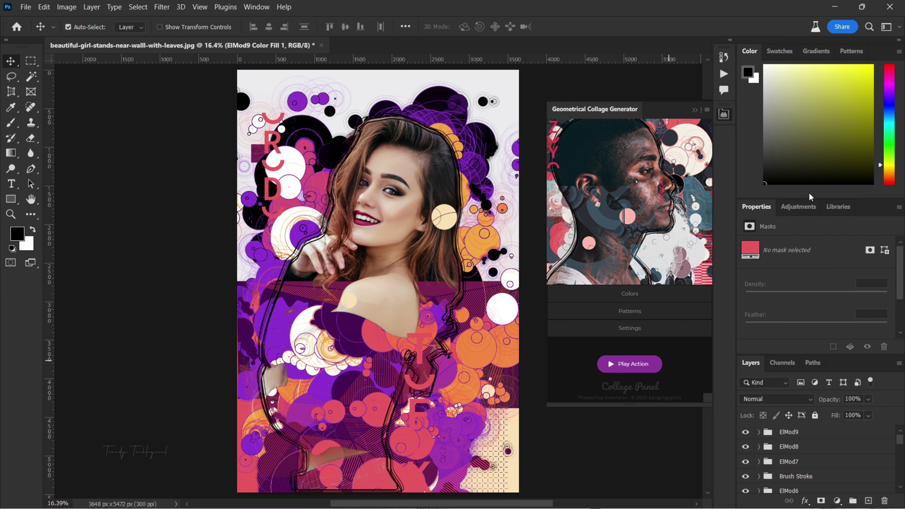
pyautogui.moveTo(809, 197); pyautogui.dragTo(814, 121)
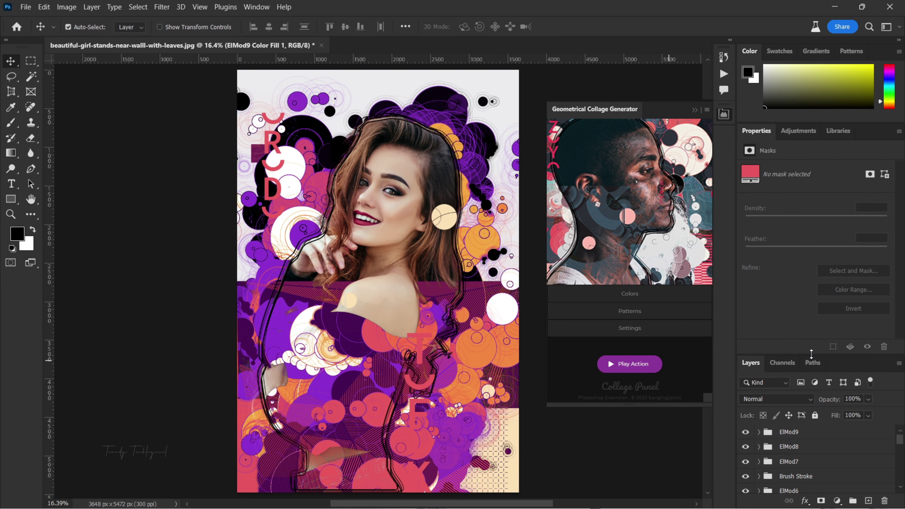
pyautogui.moveTo(812, 354); pyautogui.dragTo(818, 217)
pyautogui.scroll(-3, 803, 399)
pyautogui.scroll(5, 803, 399)
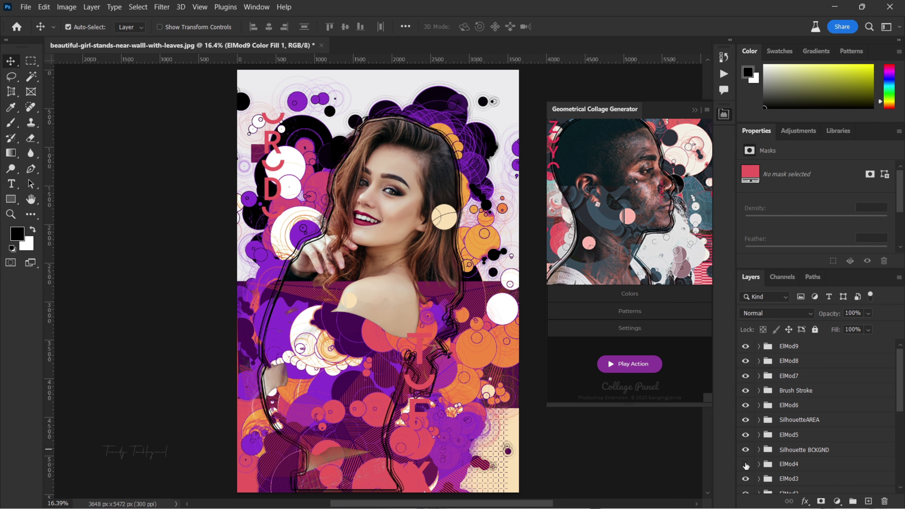
pyautogui.click(750, 479)
pyautogui.scroll(-5, 761, 373)
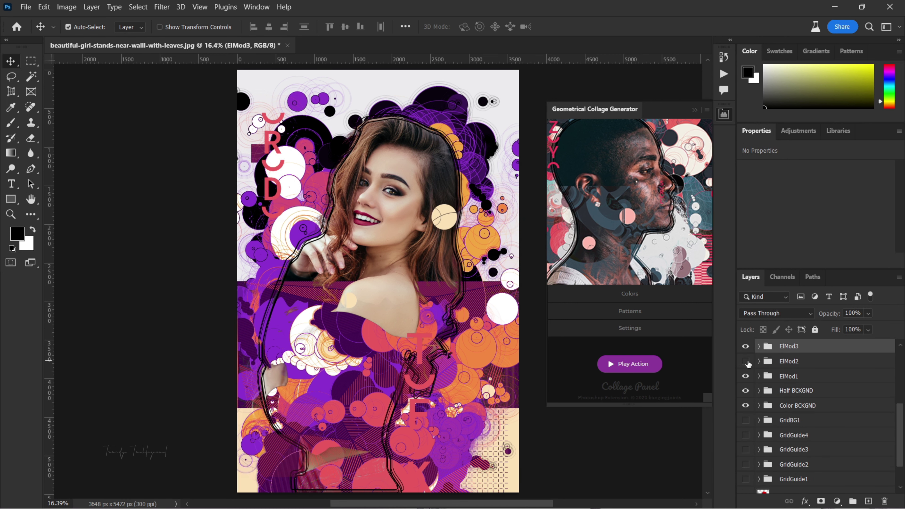
pyautogui.click(746, 405)
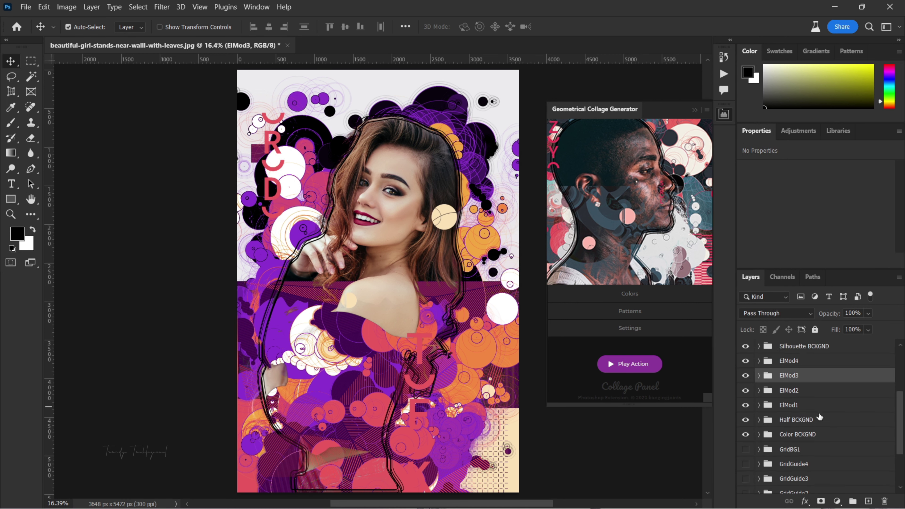
pyautogui.scroll(5, 802, 410)
# Try several colour overlay schemes, settling on the navy, dusty-pink, pale blue and beige one
pyautogui.click(630, 294)
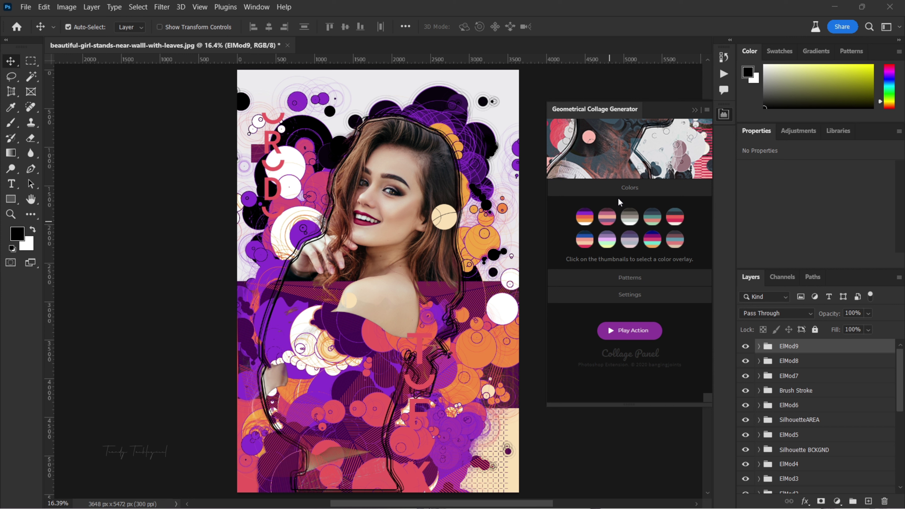
pyautogui.click(614, 214)
pyautogui.click(655, 208)
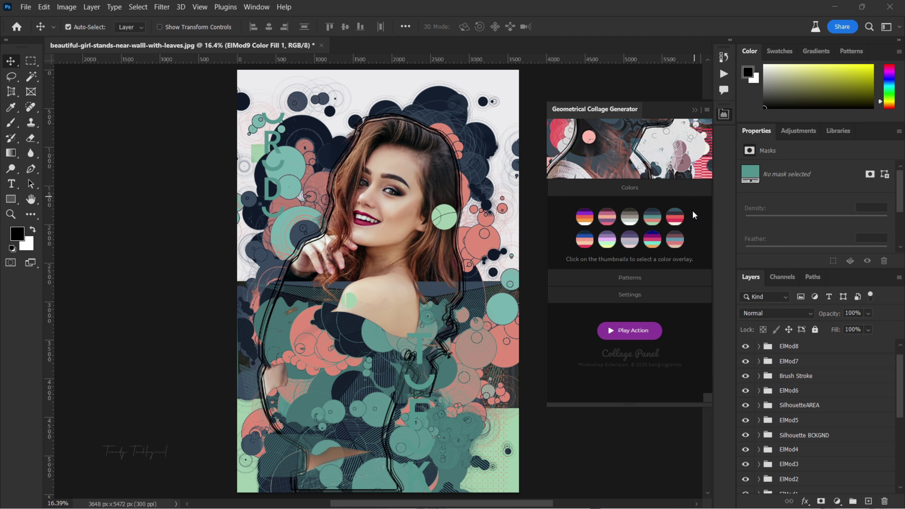
pyautogui.click(608, 242)
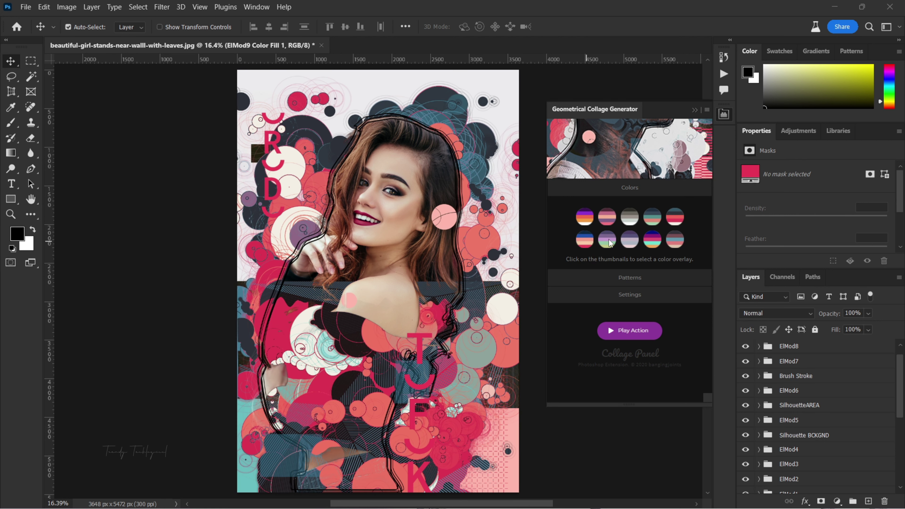
pyautogui.click(629, 241)
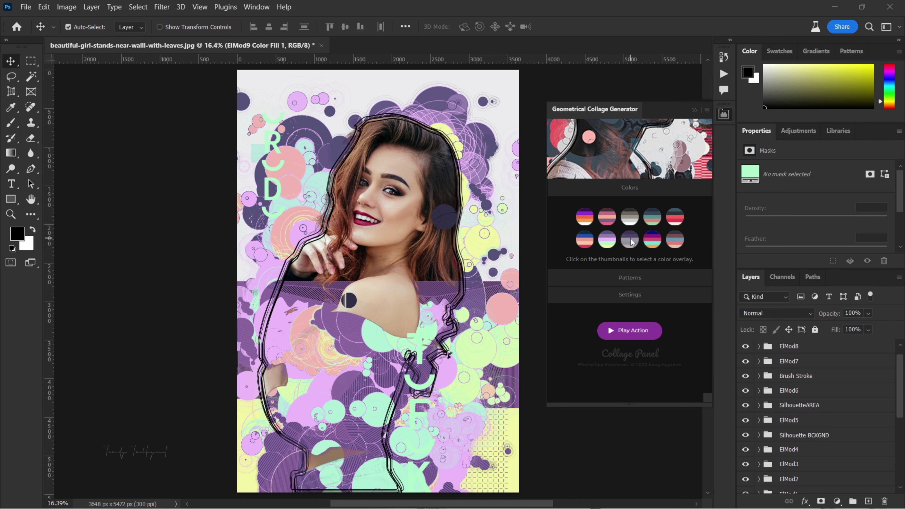
pyautogui.click(652, 241)
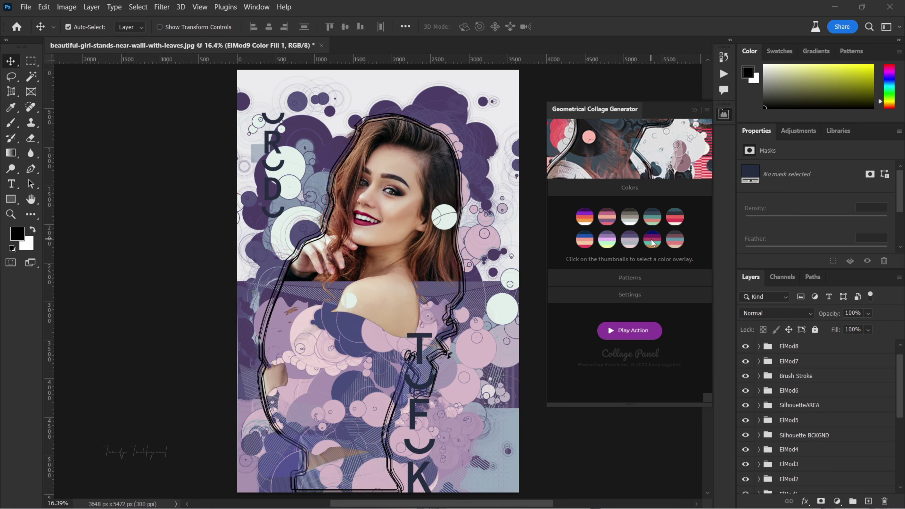
pyautogui.click(676, 239)
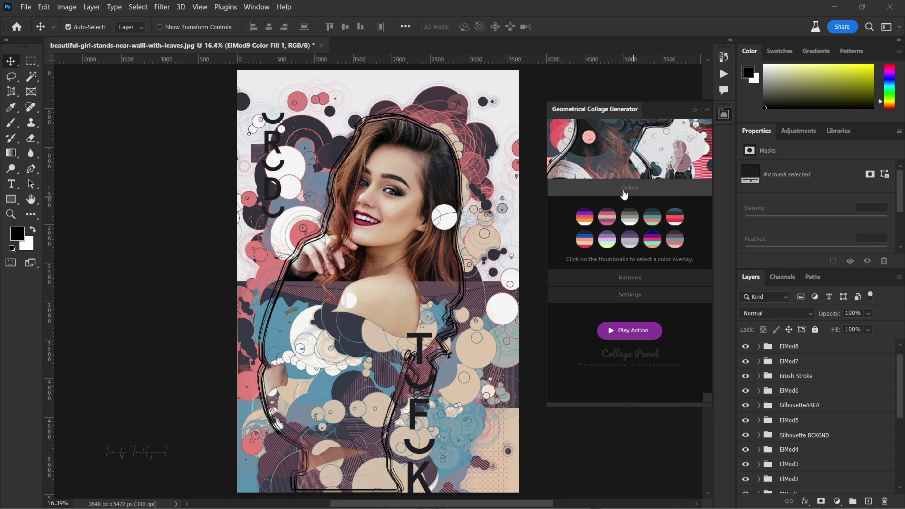
# Apply the purple and orange overlay and add an inverted-triangle pattern at Shape Scale 21
pyautogui.click(623, 194)
pyautogui.click(647, 301)
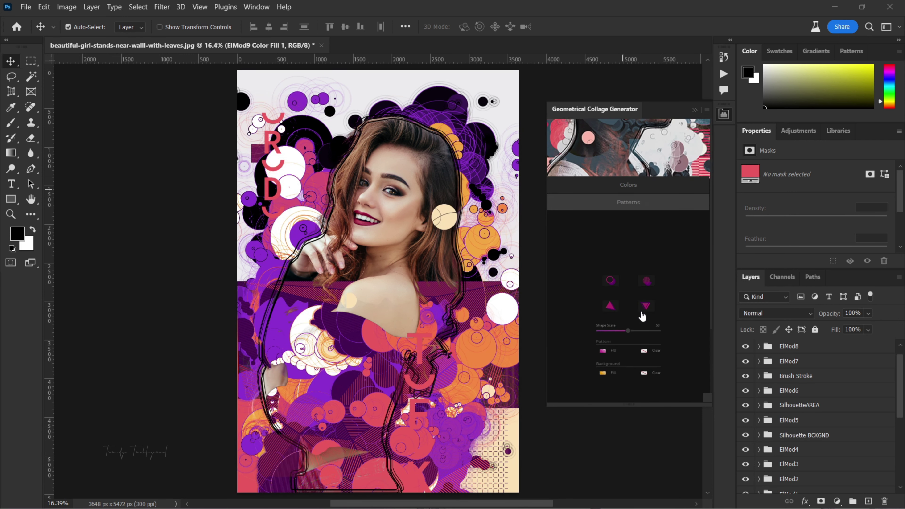
pyautogui.click(604, 253)
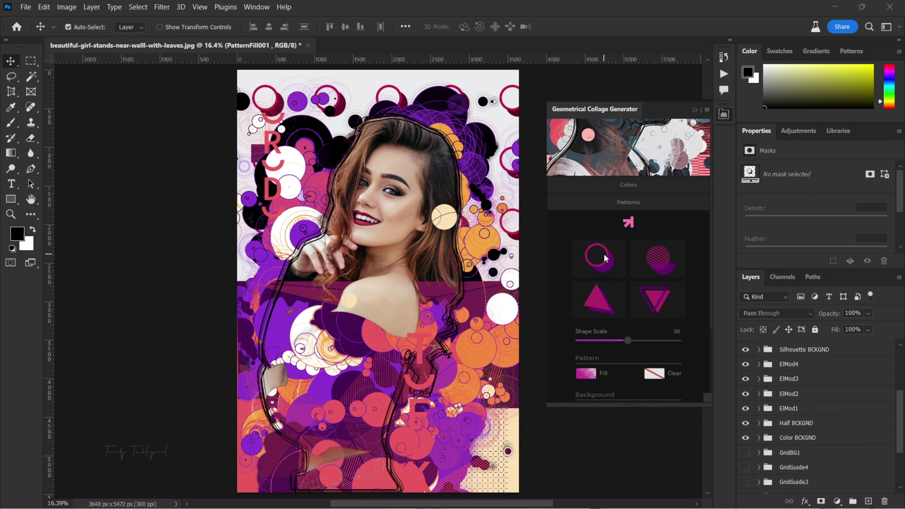
pyautogui.click(594, 341)
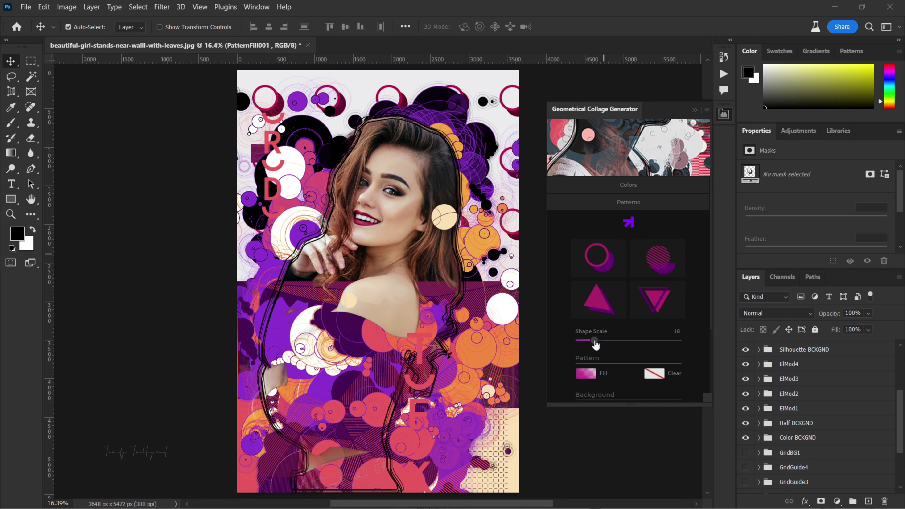
pyautogui.click(656, 265)
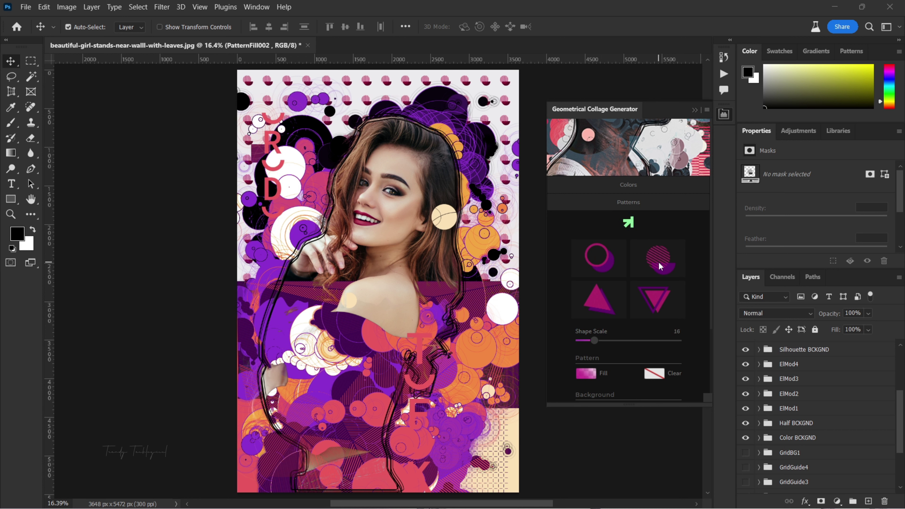
pyautogui.click(597, 297)
pyautogui.click(655, 297)
pyautogui.click(656, 299)
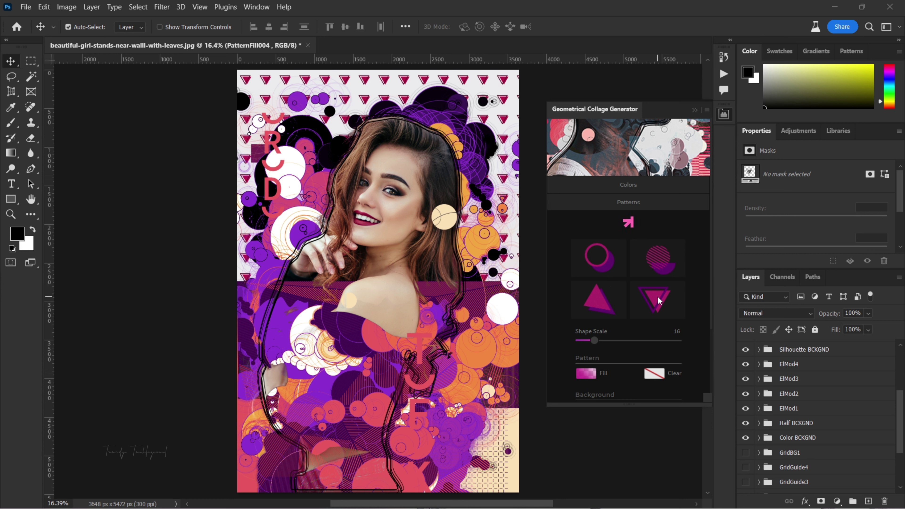
pyautogui.moveTo(594, 342); pyautogui.dragTo(600, 342)
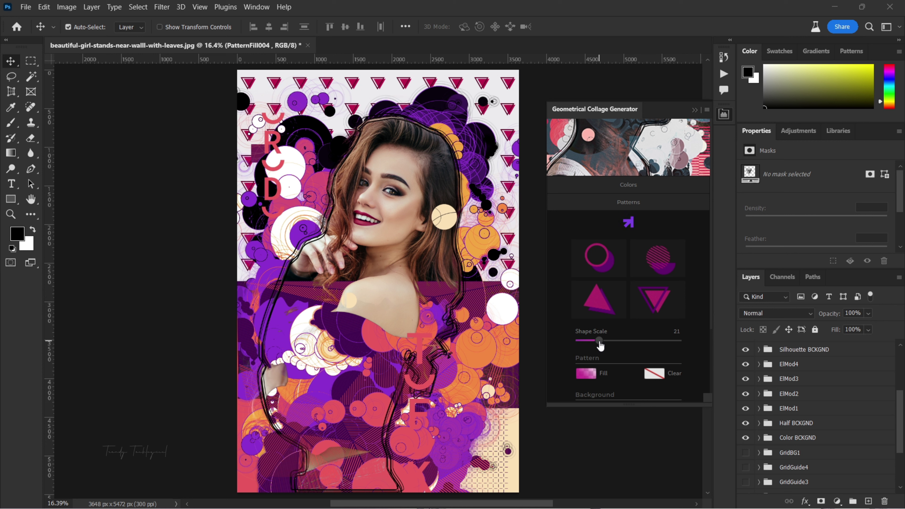
pyautogui.scroll(-3, 654, 336)
# Set the pattern fill colour to dark magenta and cancel the background fill change
pyautogui.click(586, 273)
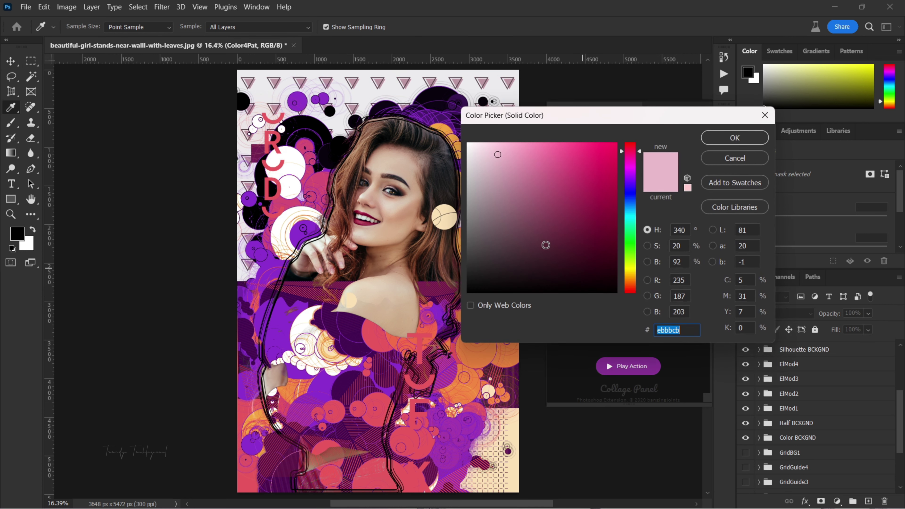
pyautogui.write('a71646')
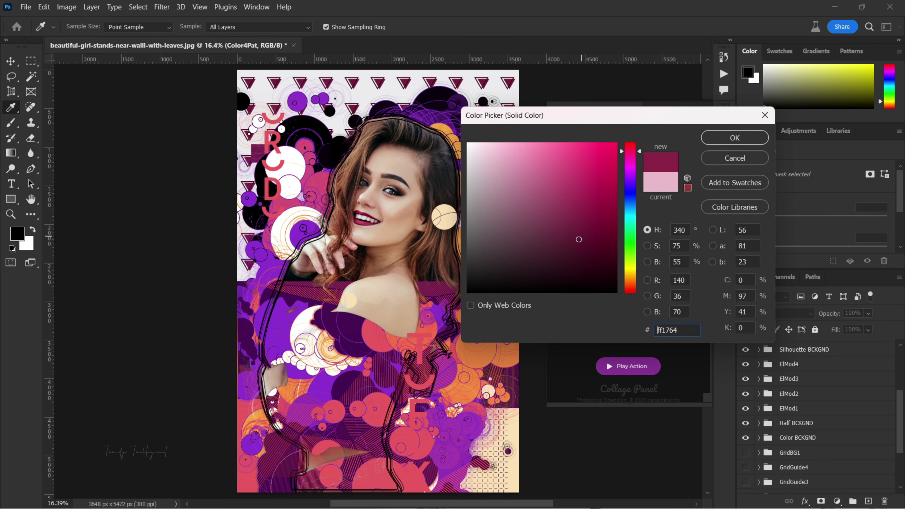
pyautogui.write('822d49')
pyautogui.click(736, 140)
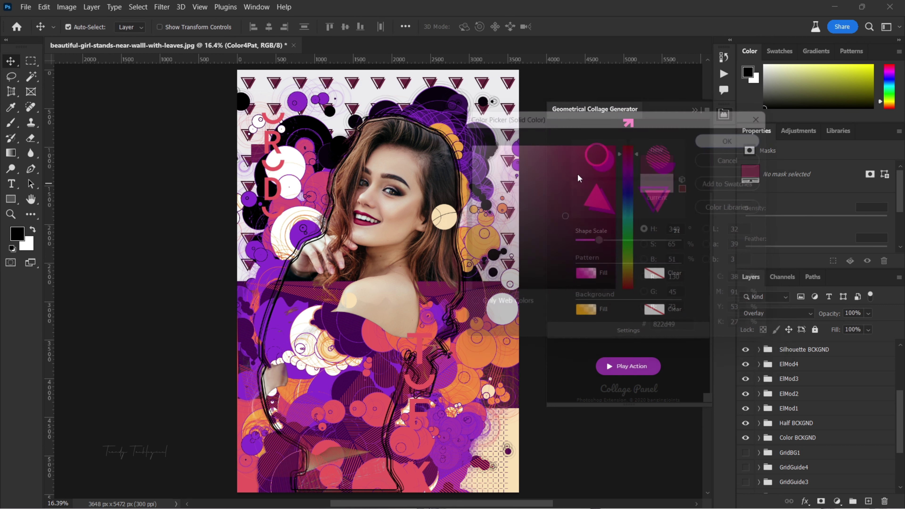
pyautogui.click(599, 313)
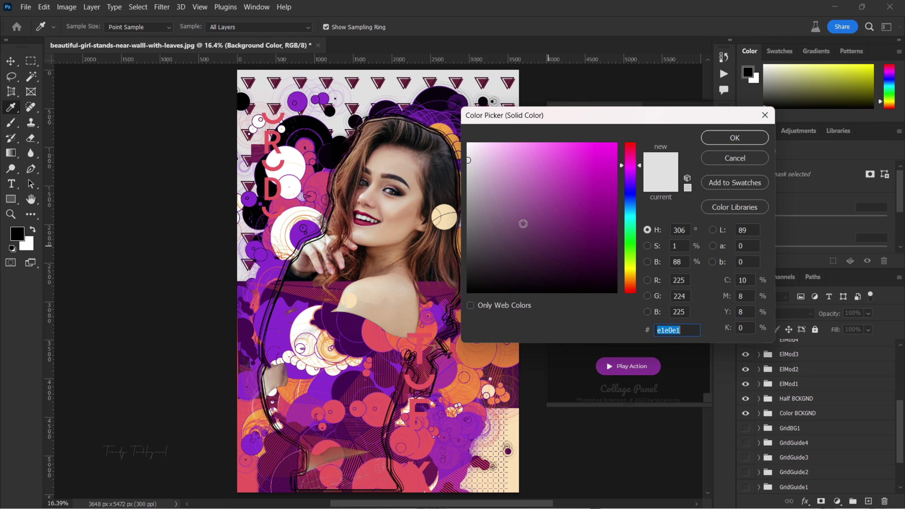
pyautogui.write('443743ffacf7')
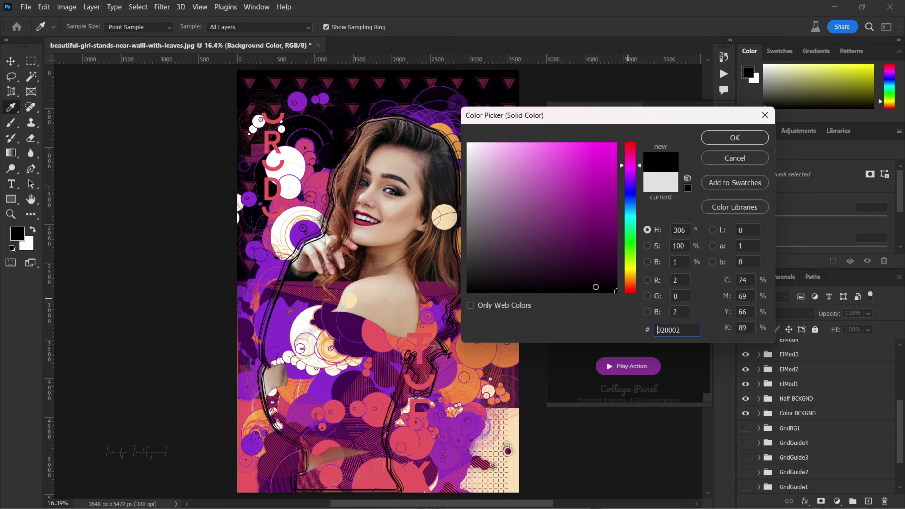
pyautogui.click(717, 160)
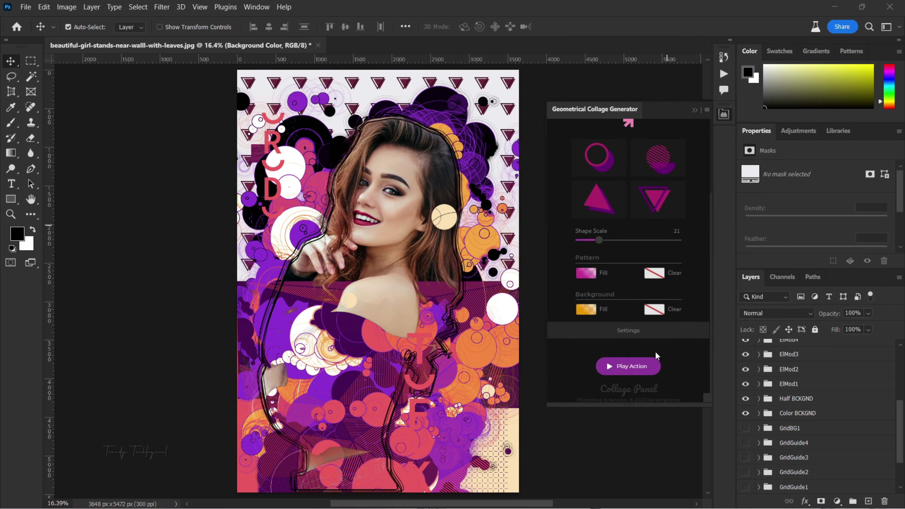
# Set Texture Selector to preset 1 and Foreground Brightness to 1
pyautogui.click(611, 331)
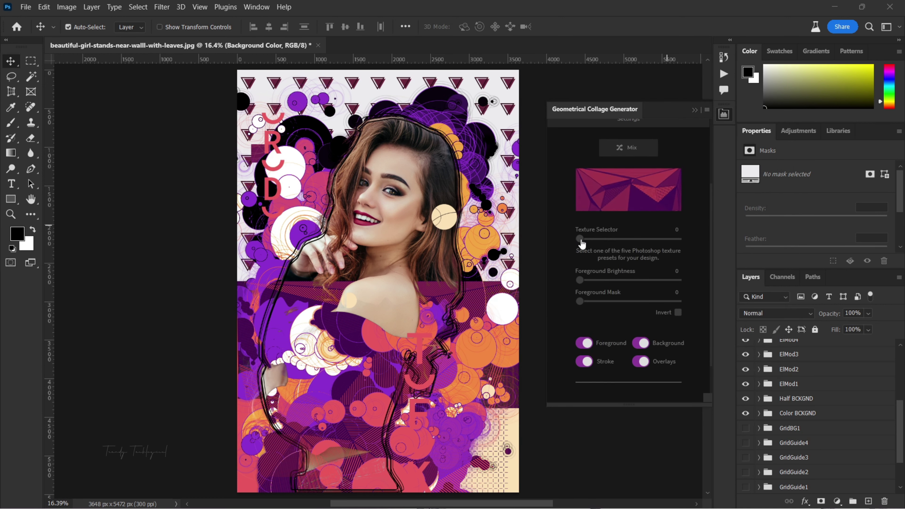
pyautogui.moveTo(580, 239); pyautogui.dragTo(645, 244)
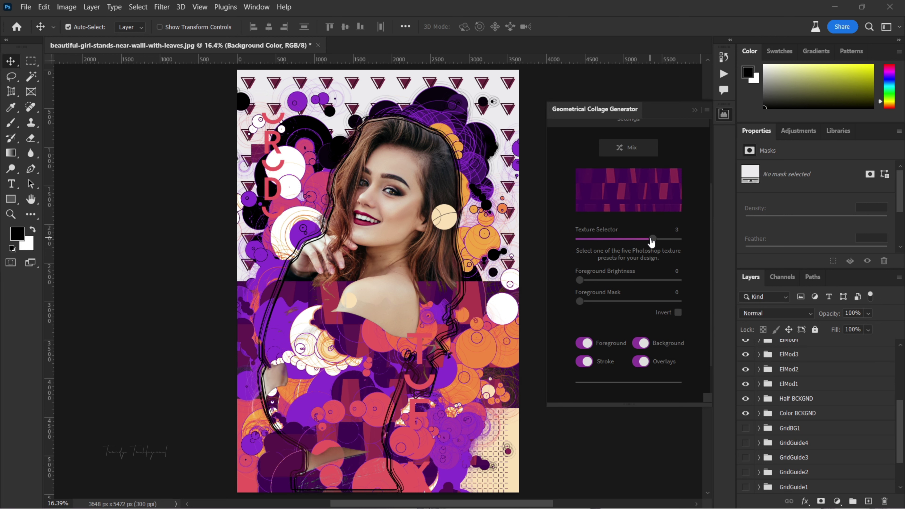
pyautogui.click(673, 239)
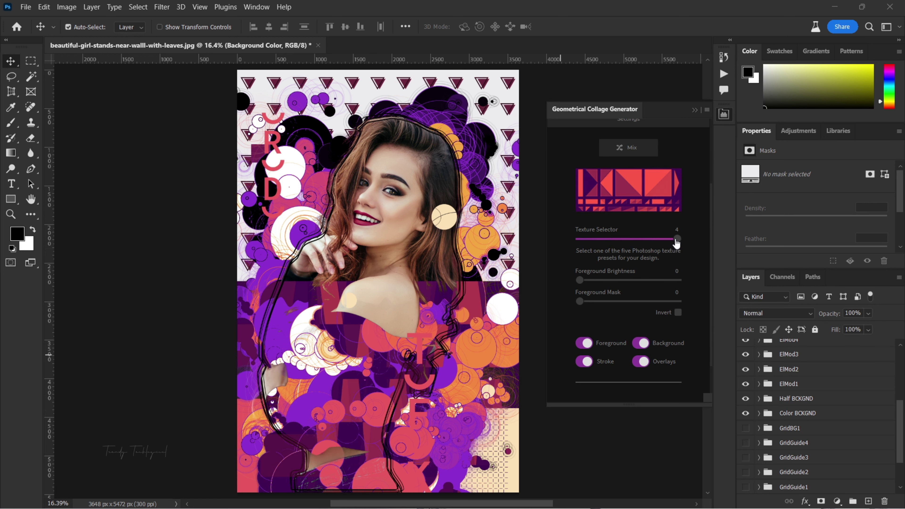
pyautogui.moveTo(674, 238); pyautogui.dragTo(613, 245)
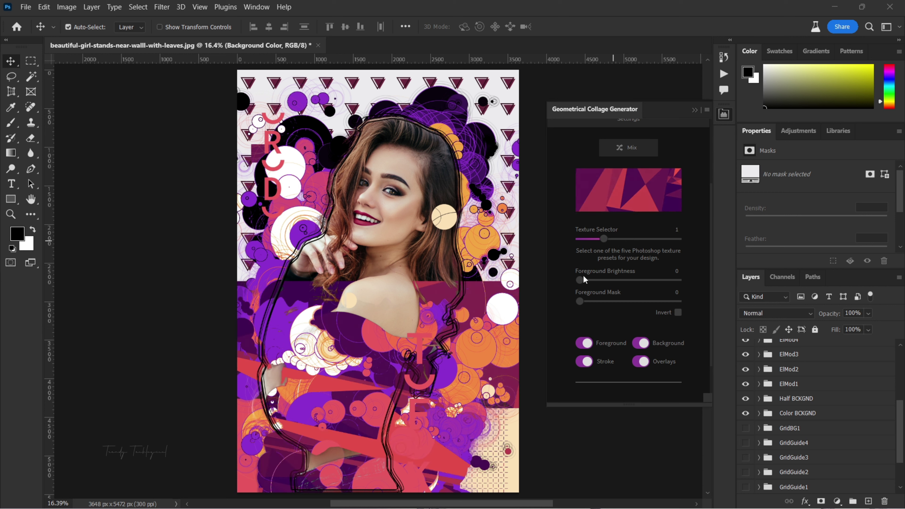
pyautogui.moveTo(584, 280)
pyautogui.mouseDown()
pyautogui.moveTo(649, 283)
pyautogui.moveTo(579, 280)
pyautogui.moveTo(602, 303)
pyautogui.moveTo(655, 304)
pyautogui.moveTo(580, 302)
pyautogui.moveTo(600, 281)
pyautogui.mouseUp()
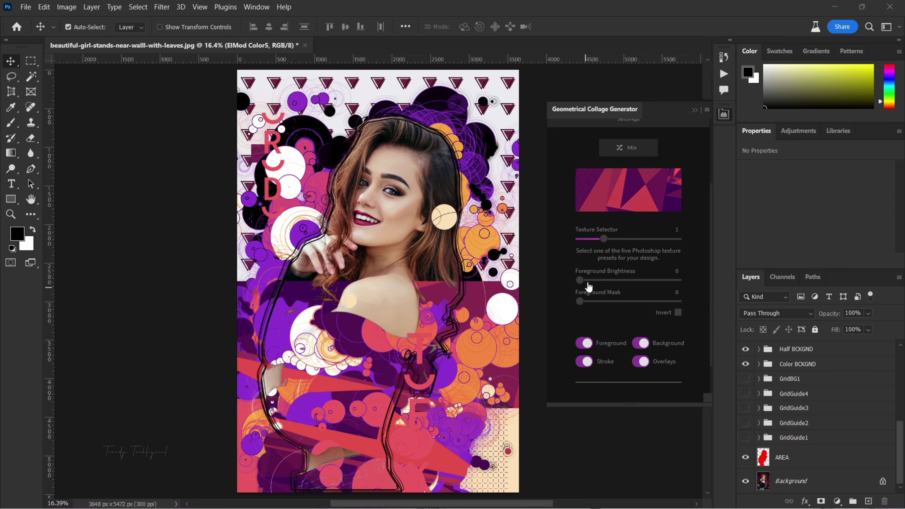
# Toggle Foreground, Stroke, Overlays and Background visibility off and on to compare the result
pyautogui.click(584, 344)
pyautogui.click(584, 344)
pyautogui.click(585, 362)
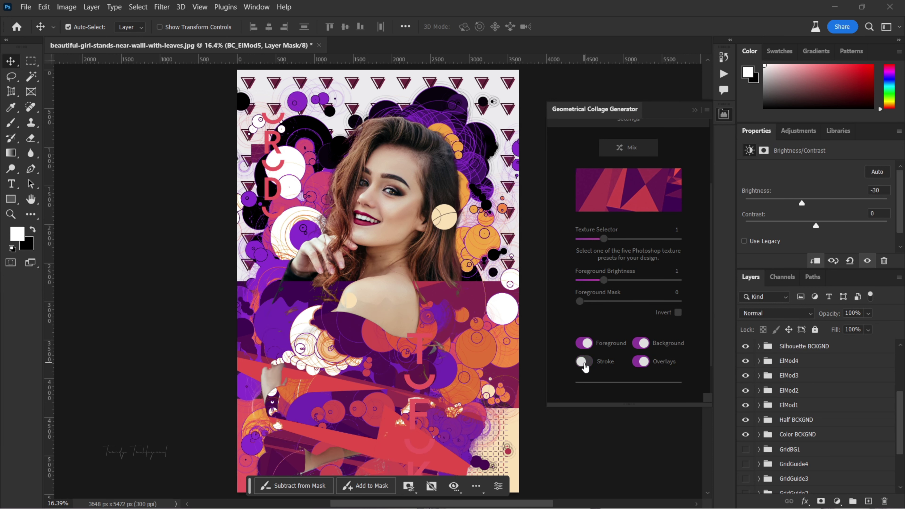
pyautogui.click(638, 362)
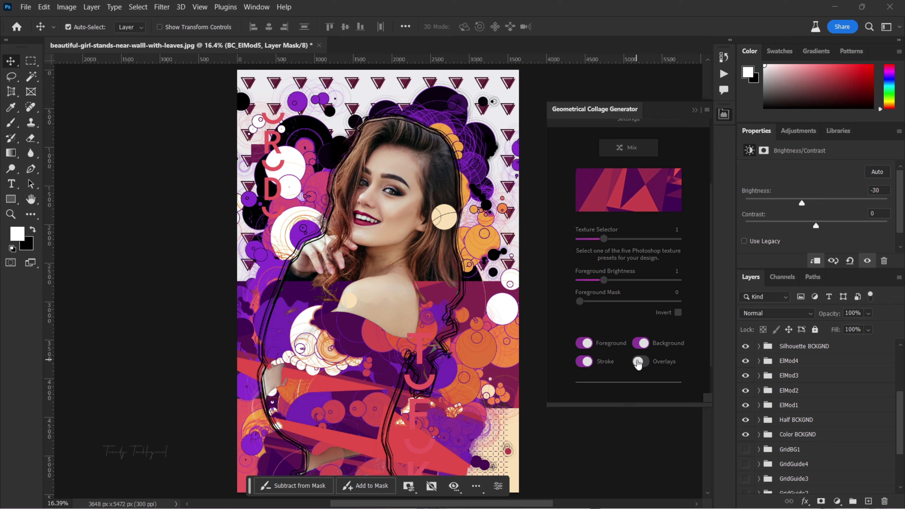
pyautogui.click(638, 362)
pyautogui.click(640, 343)
pyautogui.click(640, 343)
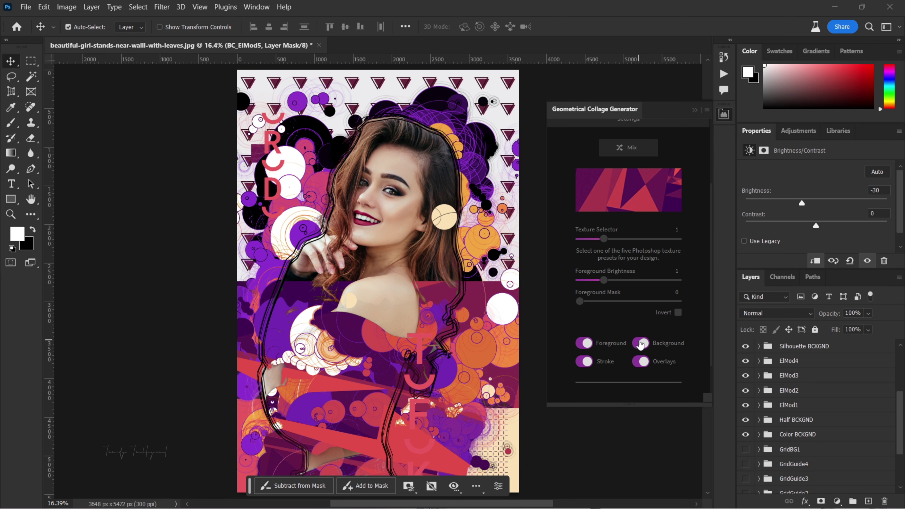
pyautogui.scroll(-1, 633, 313)
pyautogui.scroll(5, 633, 304)
pyautogui.scroll(-5, 629, 271)
pyautogui.scroll(3, 629, 262)
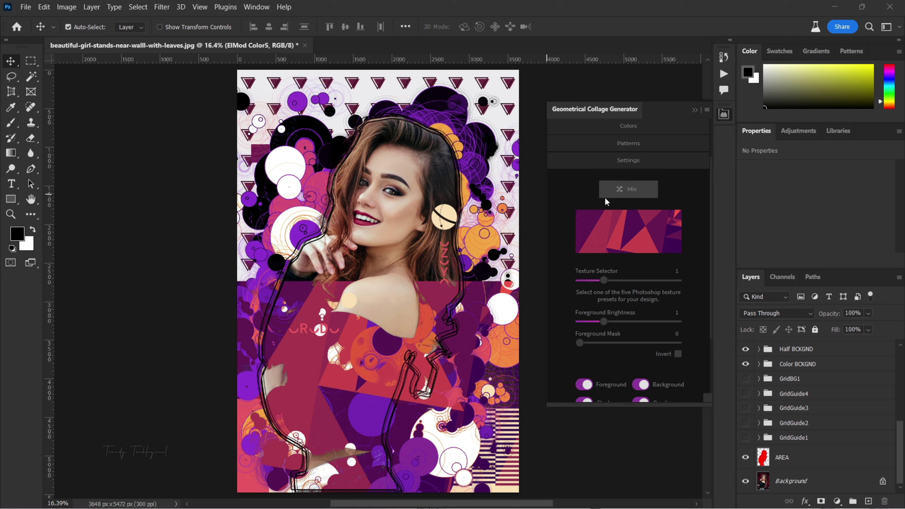
# Use the Mix button in Settings to randomize the collage layout
pyautogui.click(624, 192)
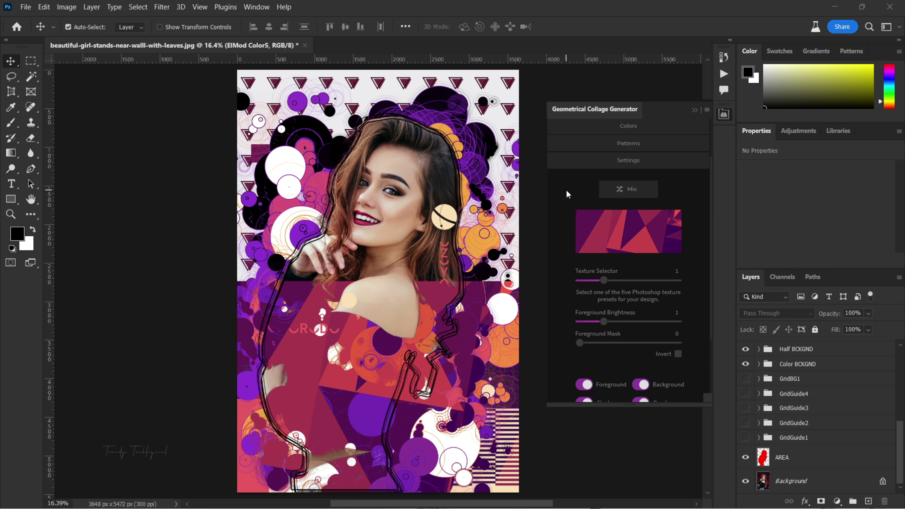